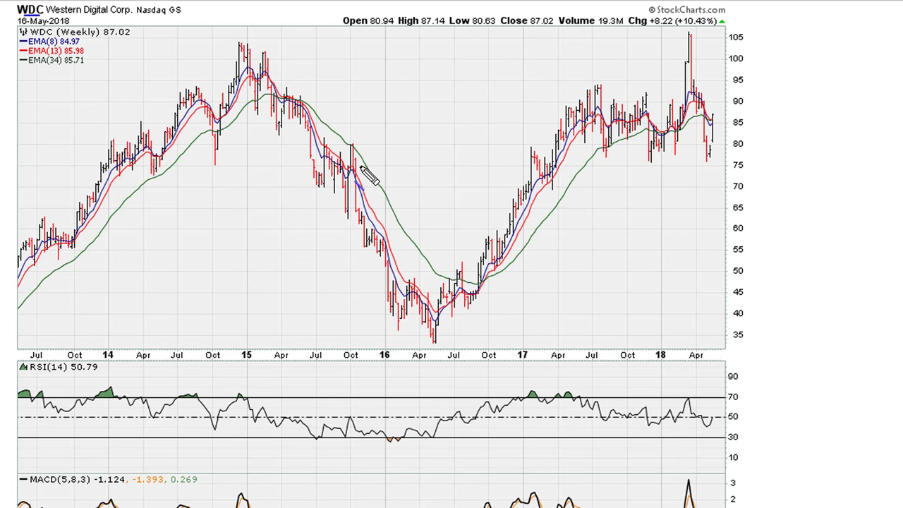
# Handwrite the year label '2013' at the chart's lower left.
pyautogui.moveTo(387, 408); pyautogui.dragTo(393, 416)
pyautogui.moveTo(33, 311)
pyautogui.mouseDown()
pyautogui.moveTo(55, 328)
pyautogui.moveTo(70, 312)
pyautogui.moveTo(81, 323)
pyautogui.mouseUp()
pyautogui.moveTo(86, 291); pyautogui.dragTo(95, 315)
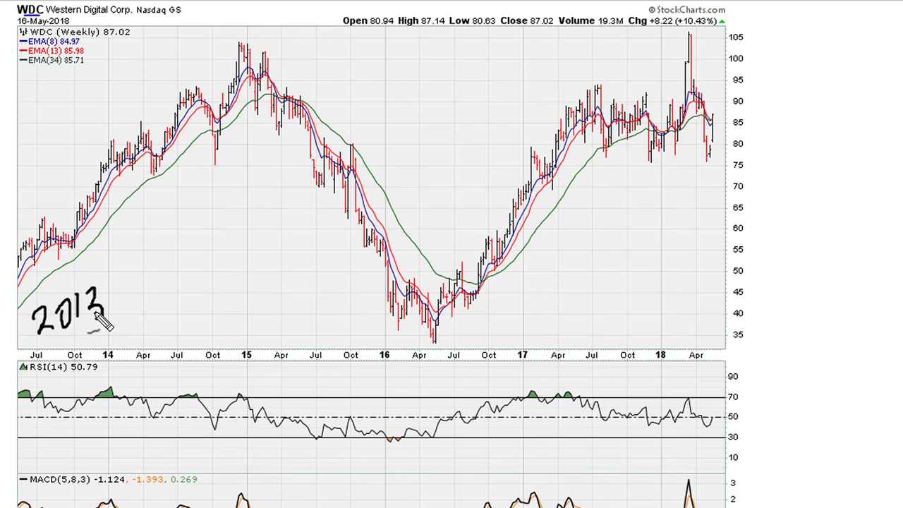
# Handwrite the year label '2018' at the chart's right end.
pyautogui.moveTo(689, 290); pyautogui.dragTo(705, 321)
pyautogui.moveTo(716, 289)
pyautogui.mouseDown()
pyautogui.moveTo(711, 315)
pyautogui.moveTo(721, 295)
pyautogui.mouseUp()
pyautogui.moveTo(734, 286); pyautogui.dragTo(736, 314)
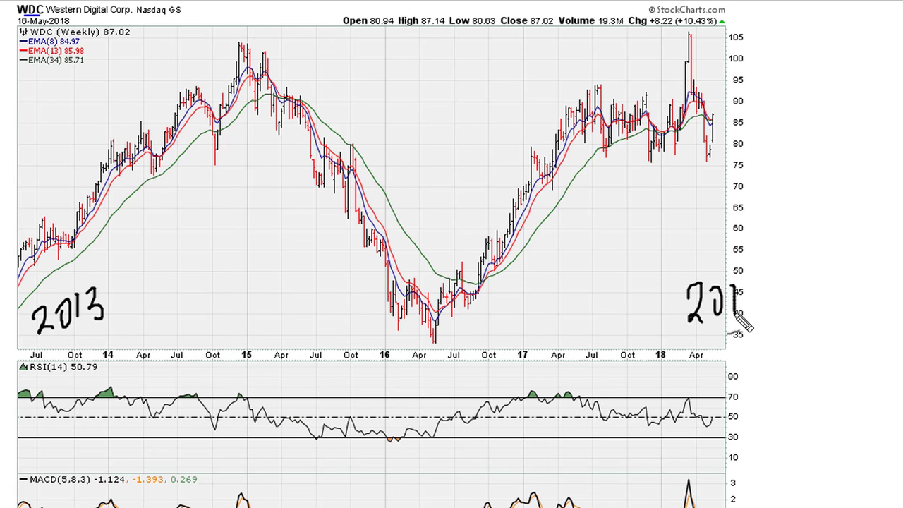
pyautogui.moveTo(754, 276); pyautogui.dragTo(760, 285)
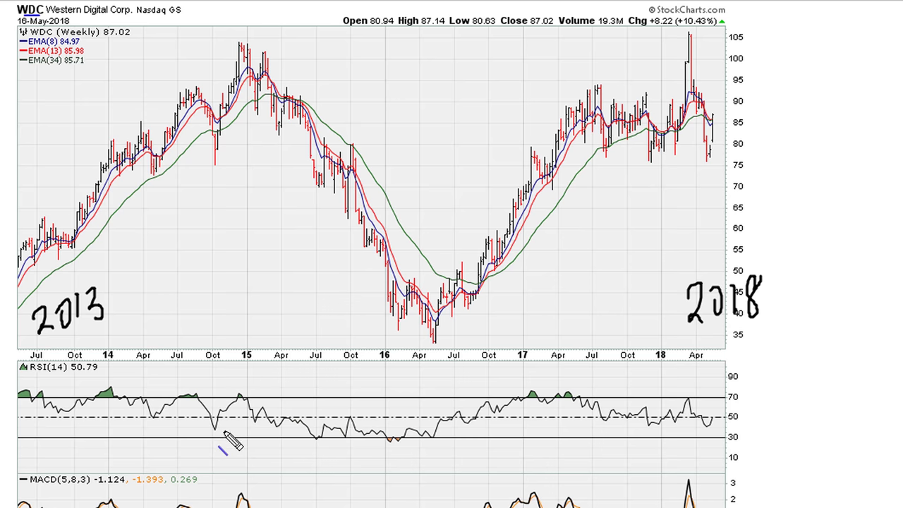
# Draw a rising trendline under the RSI lows, box the mid-2015 price bars, and add a horizontal RSI support line.
pyautogui.moveTo(214, 429); pyautogui.dragTo(304, 422)
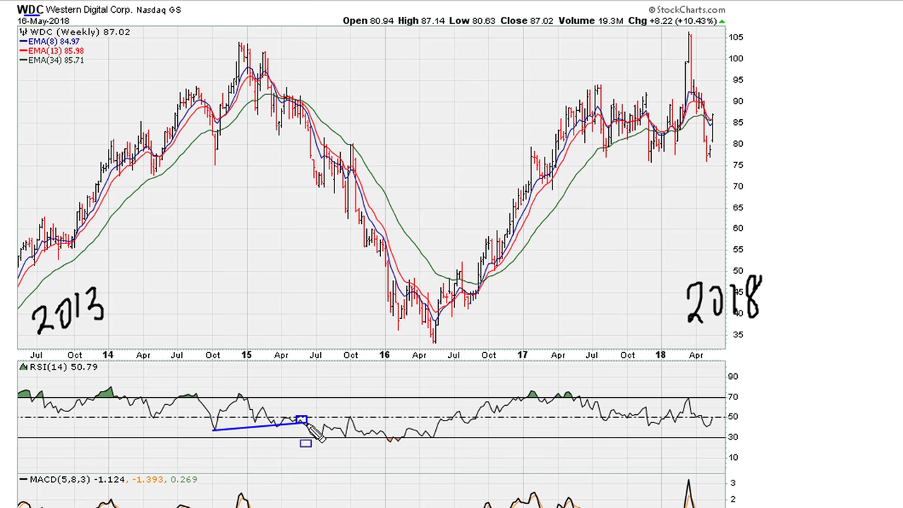
pyautogui.moveTo(288, 99); pyautogui.dragTo(317, 129)
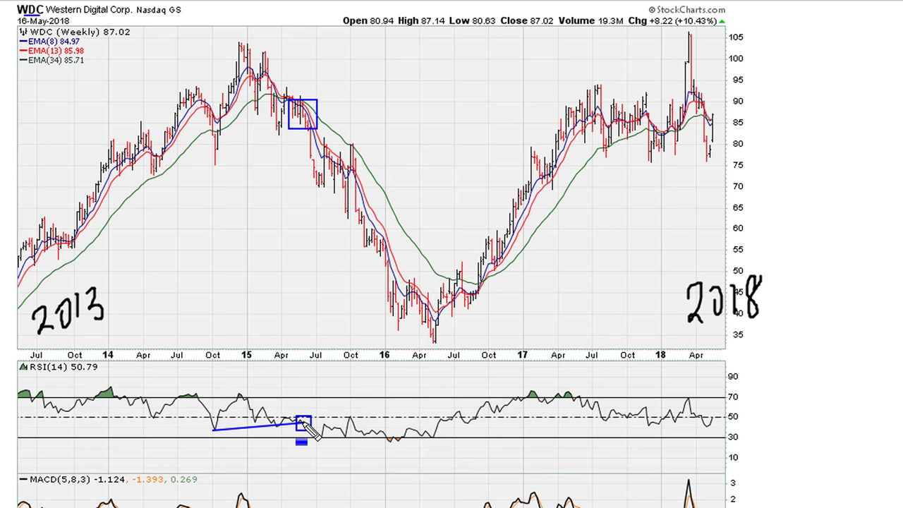
pyautogui.moveTo(318, 425); pyautogui.dragTo(751, 425)
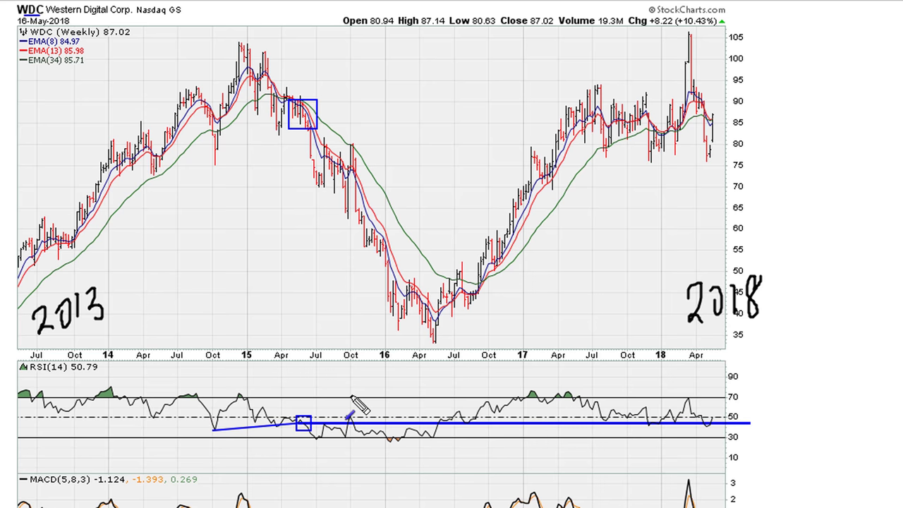
# Arrow the mid-2015 RSI touches and matching price bars, and box the Oct 2015 dip on both.
pyautogui.moveTo(308, 409); pyautogui.dragTo(307, 412)
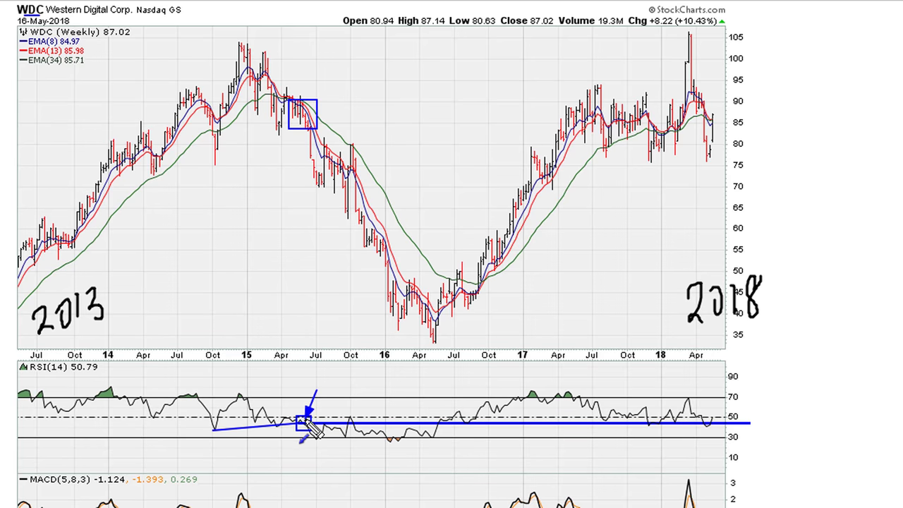
pyautogui.moveTo(335, 67); pyautogui.dragTo(309, 101)
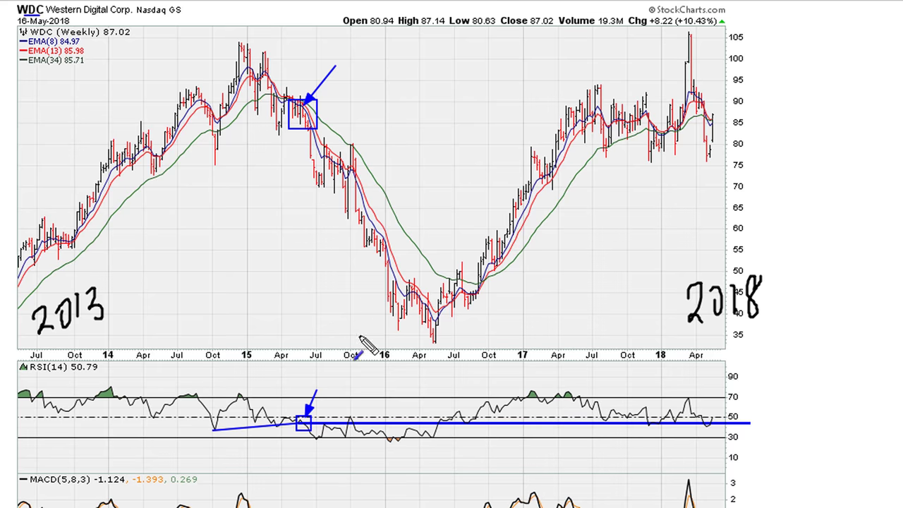
pyautogui.moveTo(332, 403); pyautogui.dragTo(326, 421)
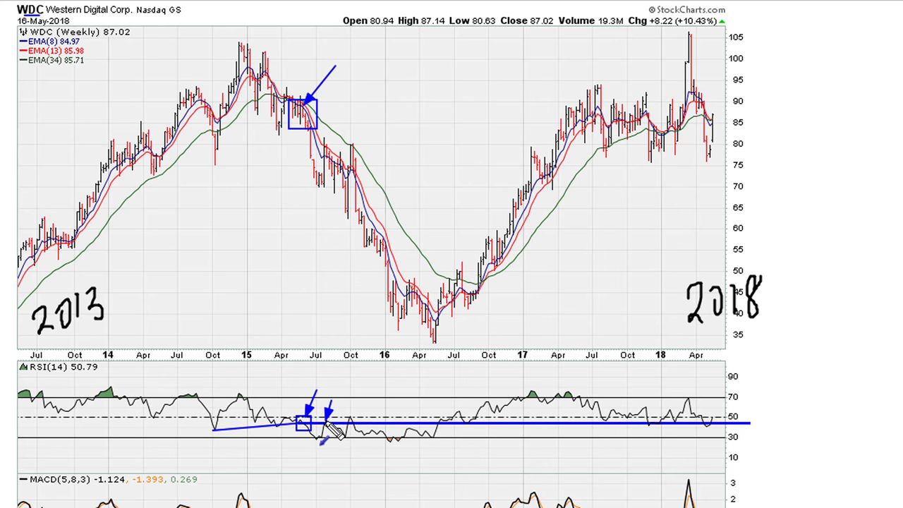
pyautogui.moveTo(335, 113); pyautogui.dragTo(327, 144)
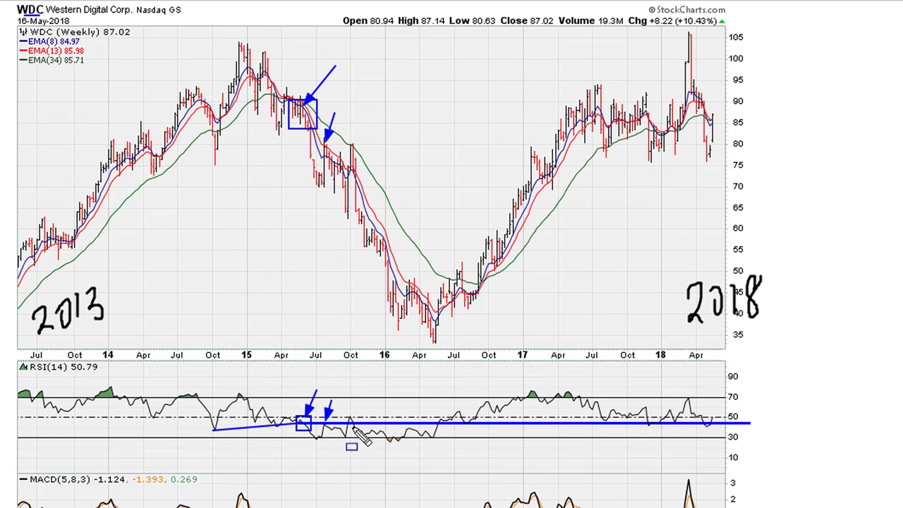
pyautogui.moveTo(343, 415); pyautogui.dragTo(361, 429)
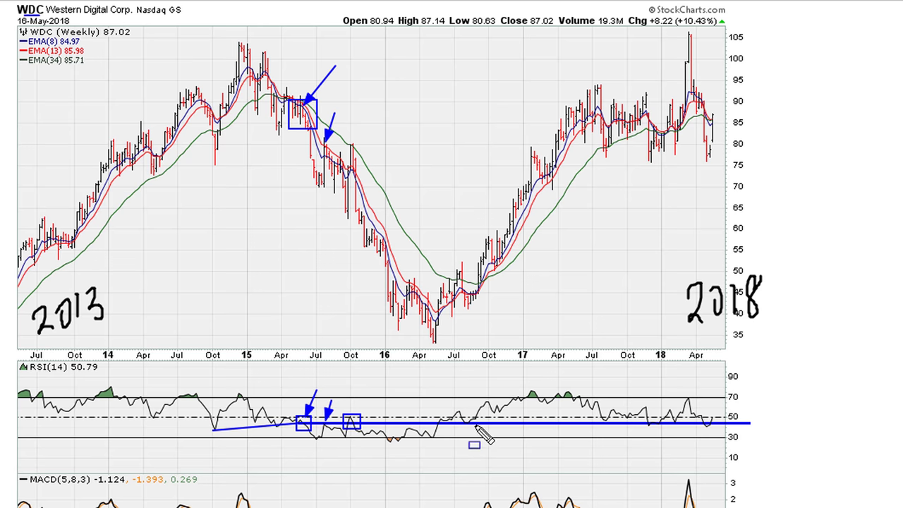
pyautogui.moveTo(344, 142); pyautogui.dragTo(364, 160)
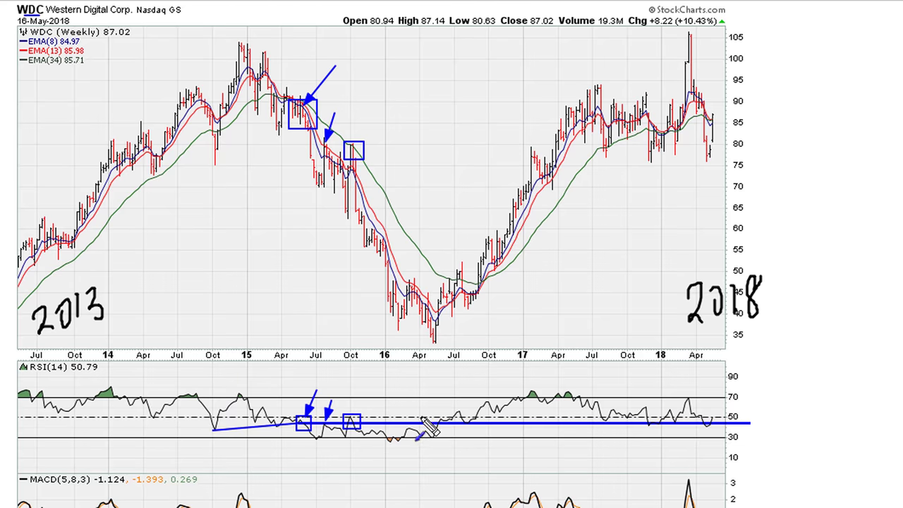
# Arrow the mid-2016 RSI crossing above support, its price bars, and the next RSI touch.
pyautogui.moveTo(415, 397); pyautogui.dragTo(437, 421)
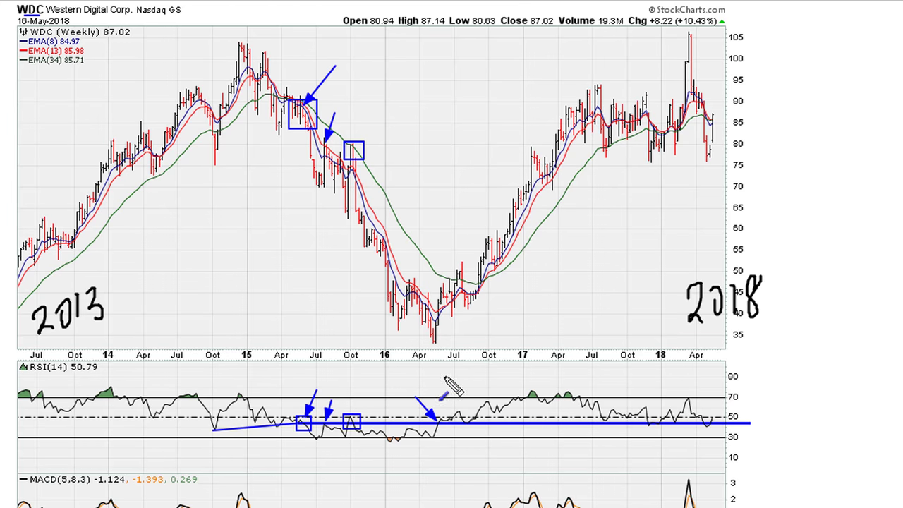
pyautogui.moveTo(425, 268); pyautogui.dragTo(438, 297)
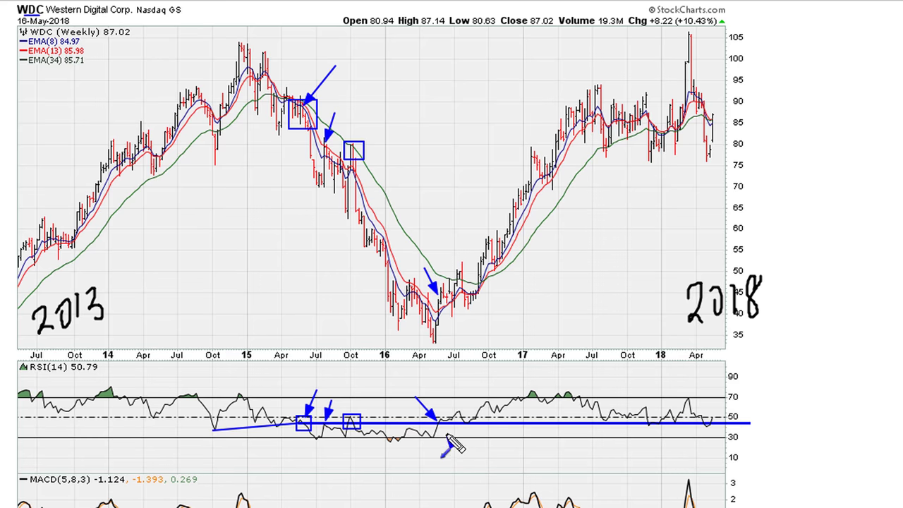
pyautogui.moveTo(449, 440); pyautogui.dragTo(448, 424)
# Add upward arrows at the mid-2016 and 2017 RSI support touches and matching price bars.
pyautogui.moveTo(459, 334); pyautogui.dragTo(450, 306)
pyautogui.moveTo(460, 446); pyautogui.dragTo(468, 427)
pyautogui.moveTo(460, 330); pyautogui.dragTo(467, 308)
pyautogui.moveTo(596, 451); pyautogui.dragTo(606, 428)
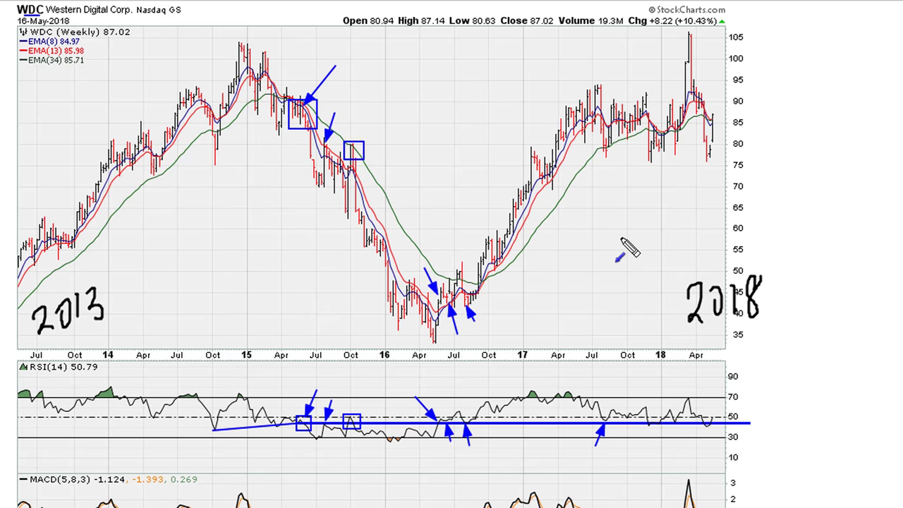
pyautogui.moveTo(598, 195); pyautogui.dragTo(604, 155)
pyautogui.moveTo(646, 419); pyautogui.dragTo(650, 415)
# Arrow the early-2018 RSI touches and price bars, then box the April 2018 RSI touch and price low.
pyautogui.moveTo(646, 451); pyautogui.dragTo(658, 434)
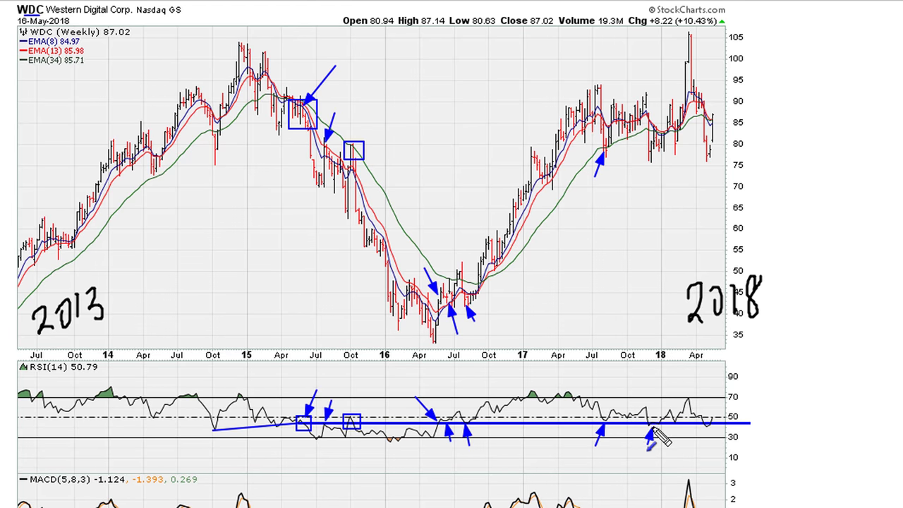
pyautogui.moveTo(640, 182); pyautogui.dragTo(653, 161)
pyautogui.moveTo(669, 453); pyautogui.dragTo(674, 429)
pyautogui.moveTo(666, 181); pyautogui.dragTo(675, 147)
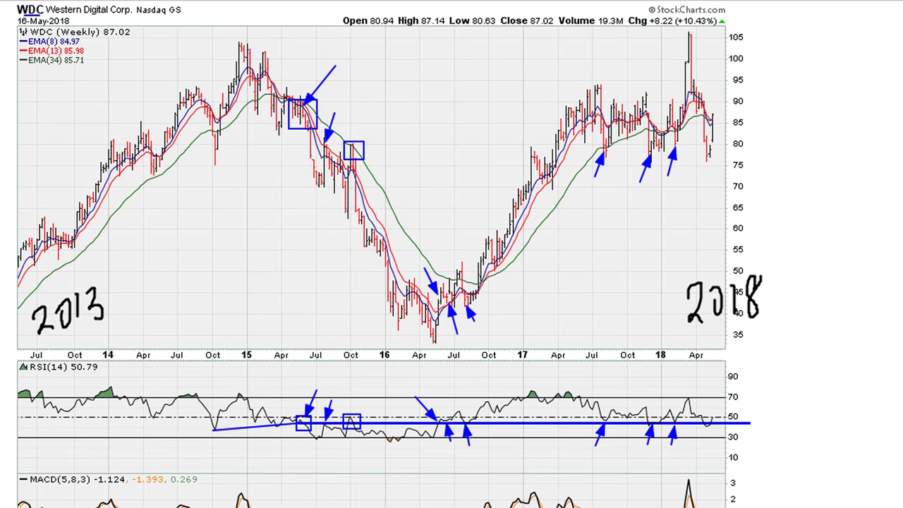
pyautogui.moveTo(702, 420); pyautogui.dragTo(716, 430)
pyautogui.moveTo(701, 151); pyautogui.dragTo(721, 163)
# Retrace the RSI support line boldly, arrow it back leftward, and draw a black arc from 2013 to 2018.
pyautogui.moveTo(757, 424); pyautogui.dragTo(761, 422)
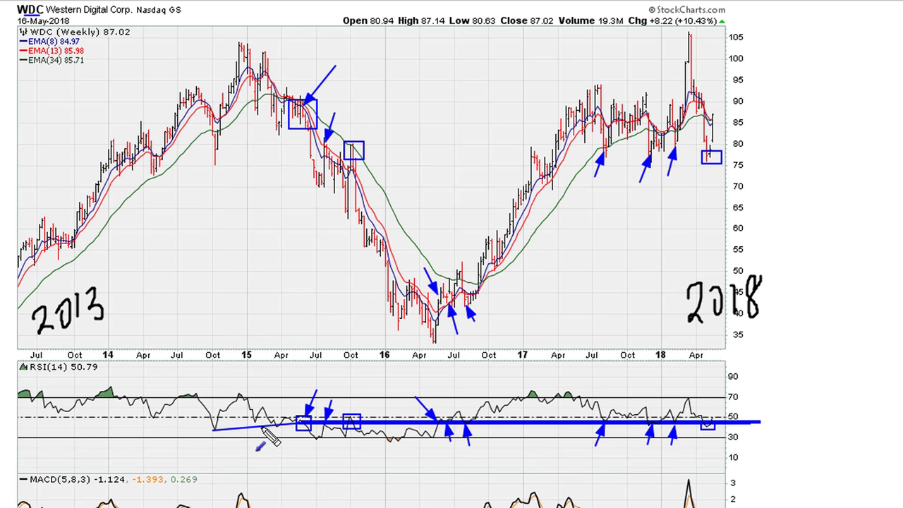
pyautogui.moveTo(250, 427); pyautogui.dragTo(118, 426)
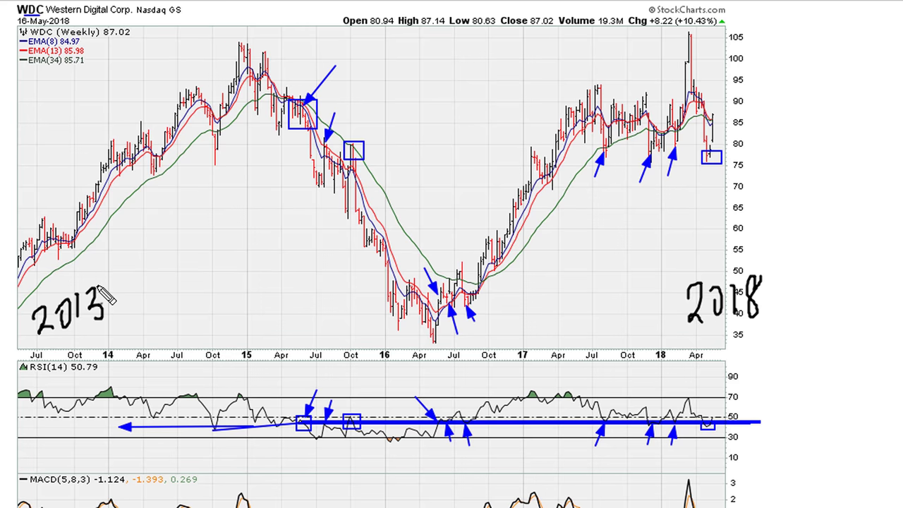
pyautogui.moveTo(97, 287)
pyautogui.mouseDown()
pyautogui.moveTo(387, 147)
pyautogui.moveTo(675, 246)
pyautogui.moveTo(695, 279)
pyautogui.moveTo(704, 261)
pyautogui.moveTo(676, 267)
pyautogui.mouseUp()
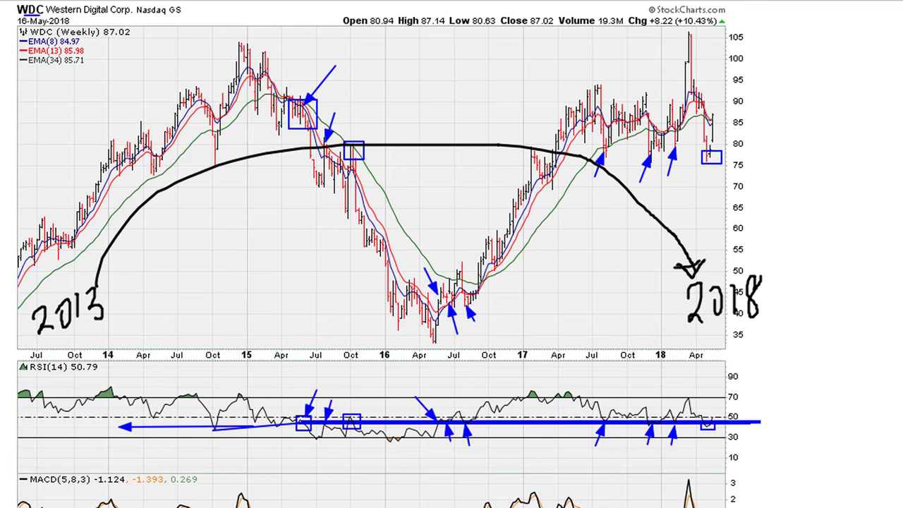
# Clear all annotations and handwrite '2010' to the left of the chart.
pyautogui.press('Escape')
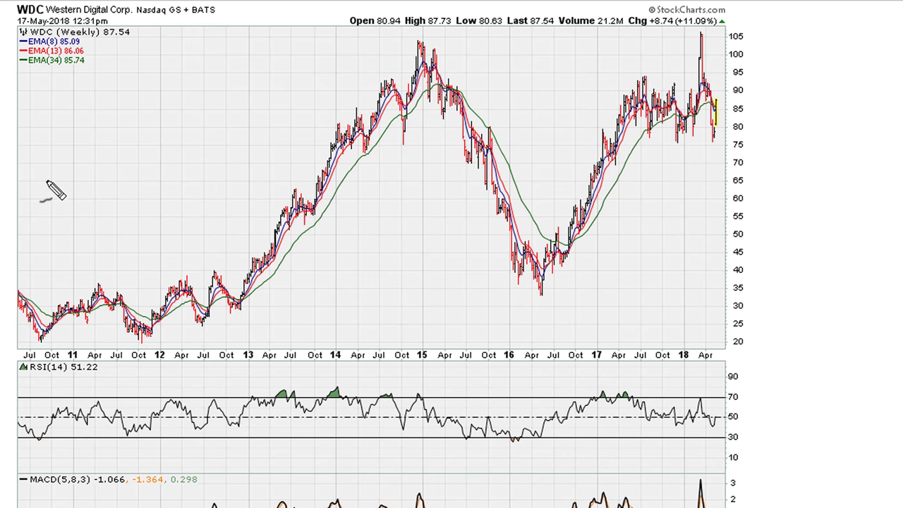
pyautogui.moveTo(22, 206); pyautogui.dragTo(49, 226)
pyautogui.moveTo(55, 189)
pyautogui.mouseDown()
pyautogui.moveTo(73, 211)
pyautogui.moveTo(64, 187)
pyautogui.mouseUp()
pyautogui.moveTo(84, 170); pyautogui.dragTo(88, 210)
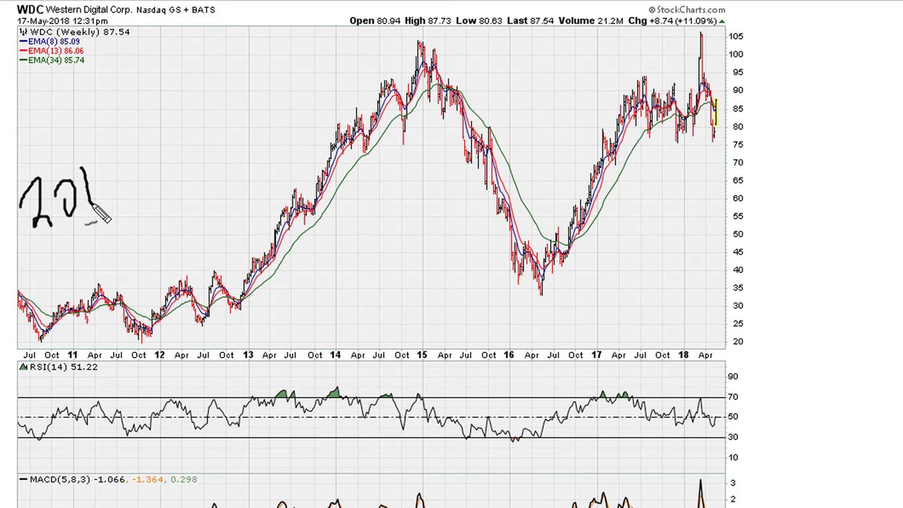
pyautogui.moveTo(106, 164)
pyautogui.mouseDown()
pyautogui.moveTo(114, 189)
pyautogui.moveTo(108, 162)
pyautogui.mouseUp()
# Write '2018' beside the price axis and draw a short blue line on the RSI panel.
pyautogui.moveTo(741, 237)
pyautogui.mouseDown()
pyautogui.moveTo(756, 217)
pyautogui.moveTo(766, 248)
pyautogui.moveTo(779, 225)
pyautogui.moveTo(804, 245)
pyautogui.mouseUp()
pyautogui.moveTo(819, 210); pyautogui.dragTo(821, 240)
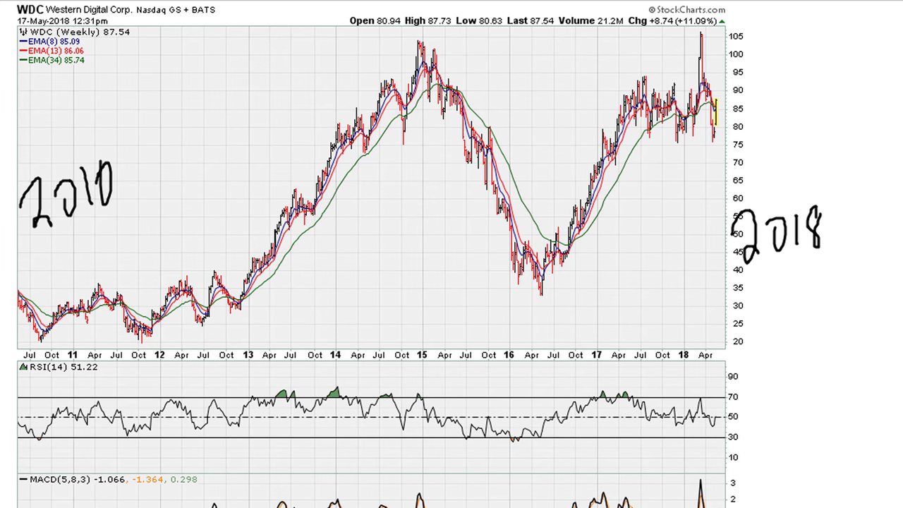
pyautogui.moveTo(402, 429)
pyautogui.mouseDown()
pyautogui.moveTo(471, 431)
pyautogui.moveTo(459, 422)
pyautogui.mouseUp()
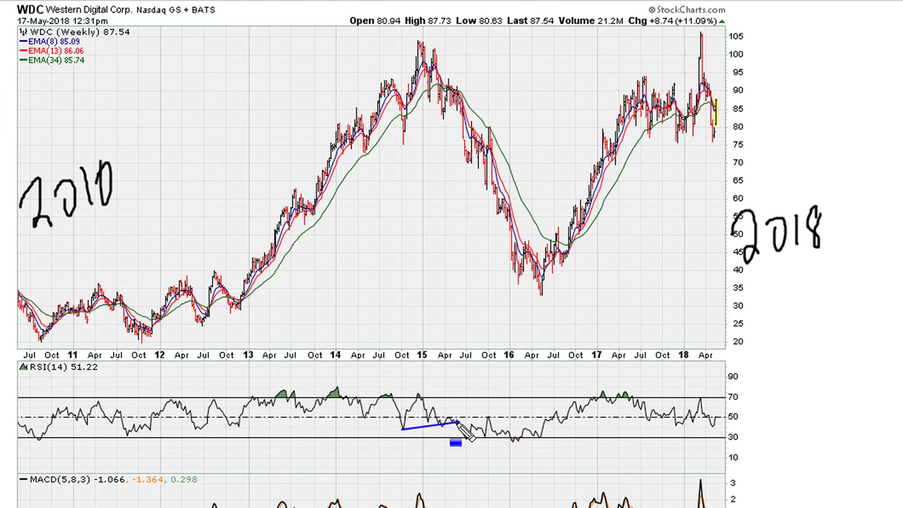
# Draw a thick blue RSI support line, extend it to the left edge, and arrow its first touch.
pyautogui.moveTo(457, 422); pyautogui.dragTo(753, 424)
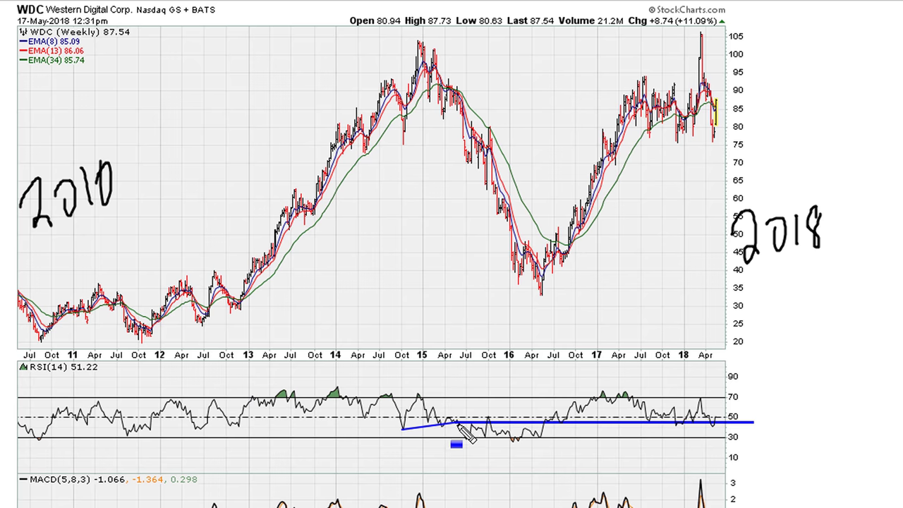
pyautogui.moveTo(458, 423); pyautogui.dragTo(30, 426)
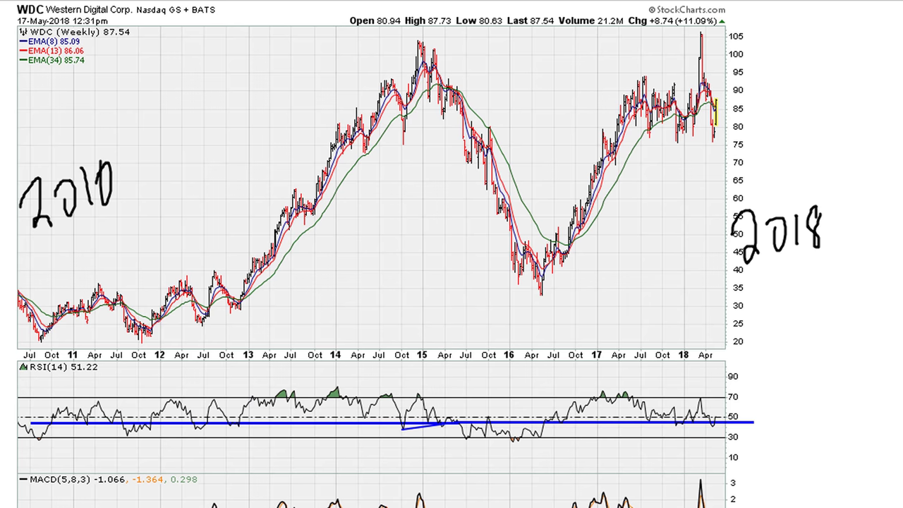
pyautogui.moveTo(31, 402)
pyautogui.mouseDown()
pyautogui.moveTo(44, 421)
pyautogui.moveTo(34, 417)
pyautogui.mouseUp()
# Arrow the mid-2010, early-2011 and mid-2011 price lows and their RSI support touches.
pyautogui.moveTo(32, 300)
pyautogui.mouseDown()
pyautogui.moveTo(47, 326)
pyautogui.moveTo(39, 324)
pyautogui.mouseUp()
pyautogui.moveTo(167, 431); pyautogui.dragTo(174, 426)
pyautogui.moveTo(74, 453); pyautogui.dragTo(84, 422)
pyautogui.moveTo(79, 340); pyautogui.dragTo(85, 322)
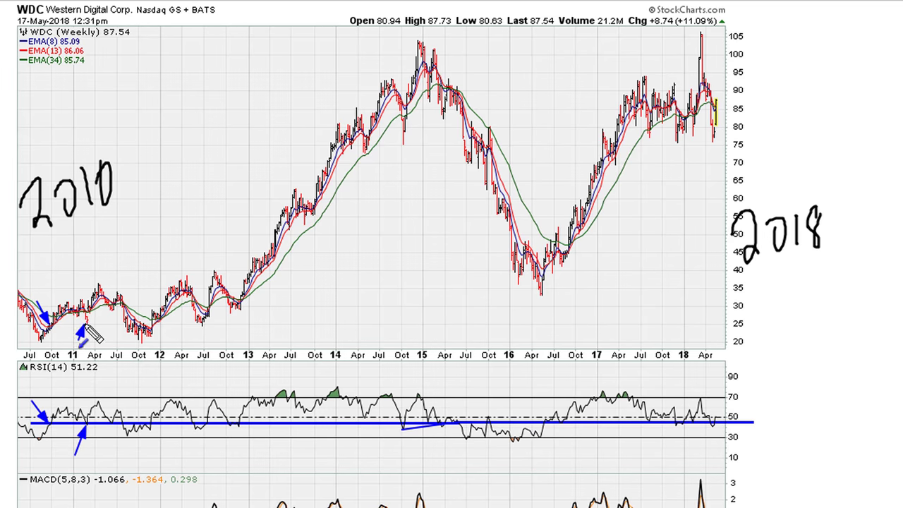
pyautogui.moveTo(102, 446); pyautogui.dragTo(110, 423)
pyautogui.moveTo(106, 331); pyautogui.dragTo(111, 312)
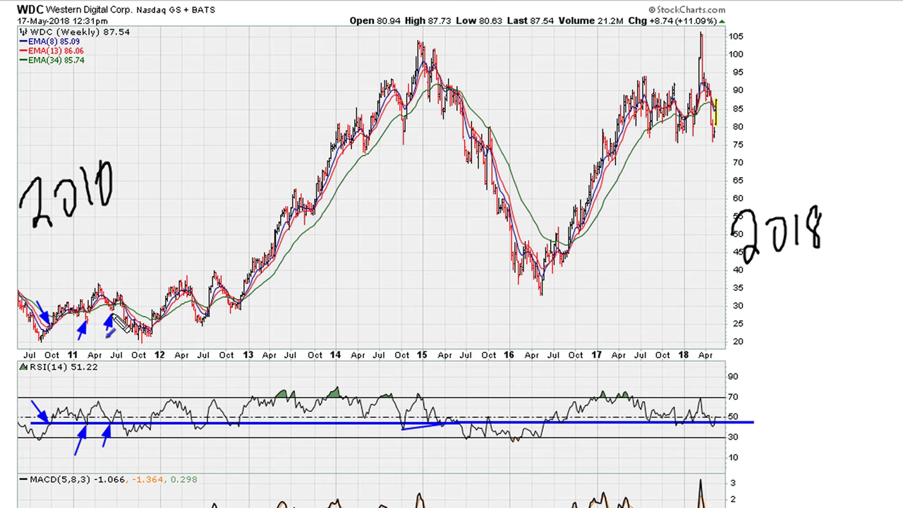
# Arrow the Jul '11 RSI and price dips and the Oct '11 price low.
pyautogui.moveTo(137, 398)
pyautogui.mouseDown()
pyautogui.moveTo(122, 417)
pyautogui.moveTo(132, 415)
pyautogui.mouseUp()
pyautogui.moveTo(135, 287); pyautogui.dragTo(123, 304)
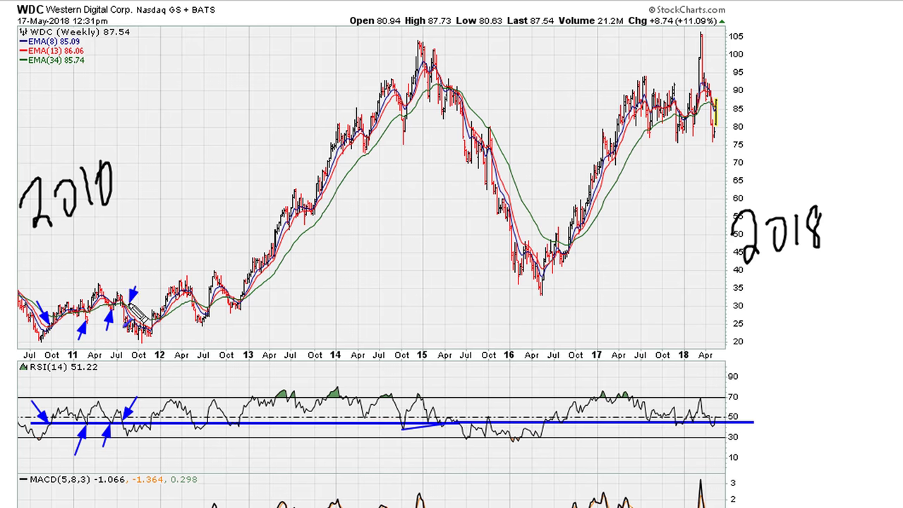
pyautogui.moveTo(170, 453); pyautogui.dragTo(151, 423)
pyautogui.moveTo(162, 335); pyautogui.dragTo(156, 326)
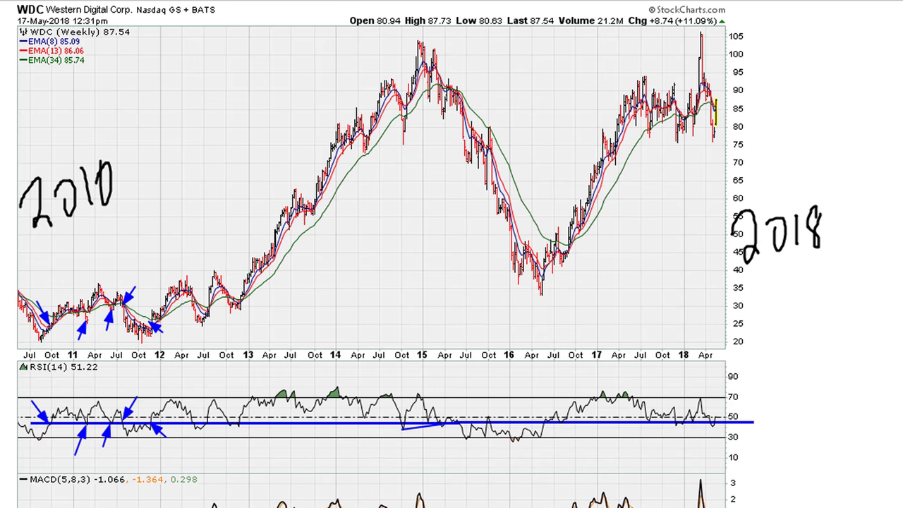
# Box the Jul '12 RSI dip and arrow the Jul '12 and Oct '12 RSI and price lows.
pyautogui.moveTo(188, 420); pyautogui.dragTo(213, 438)
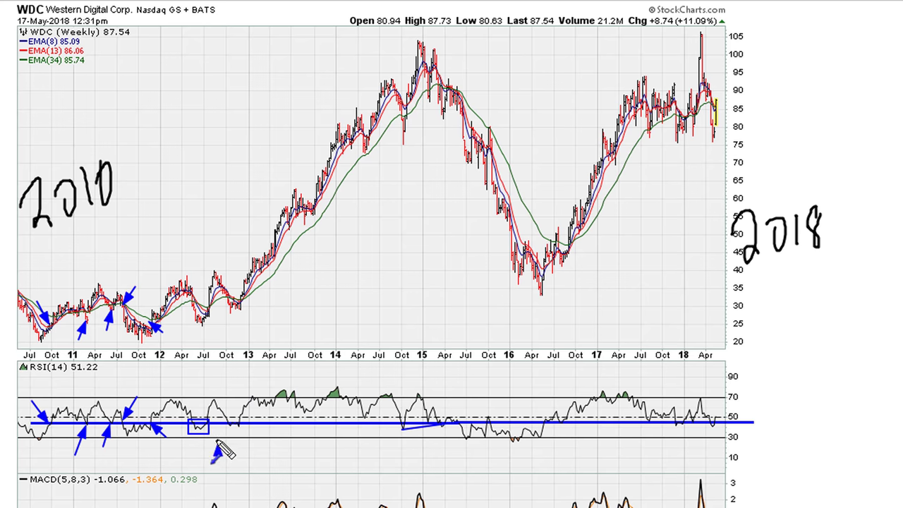
pyautogui.moveTo(210, 424); pyautogui.dragTo(218, 443)
pyautogui.moveTo(206, 317); pyautogui.dragTo(219, 331)
pyautogui.moveTo(234, 449)
pyautogui.mouseDown()
pyautogui.moveTo(227, 427)
pyautogui.moveTo(237, 449)
pyautogui.mouseUp()
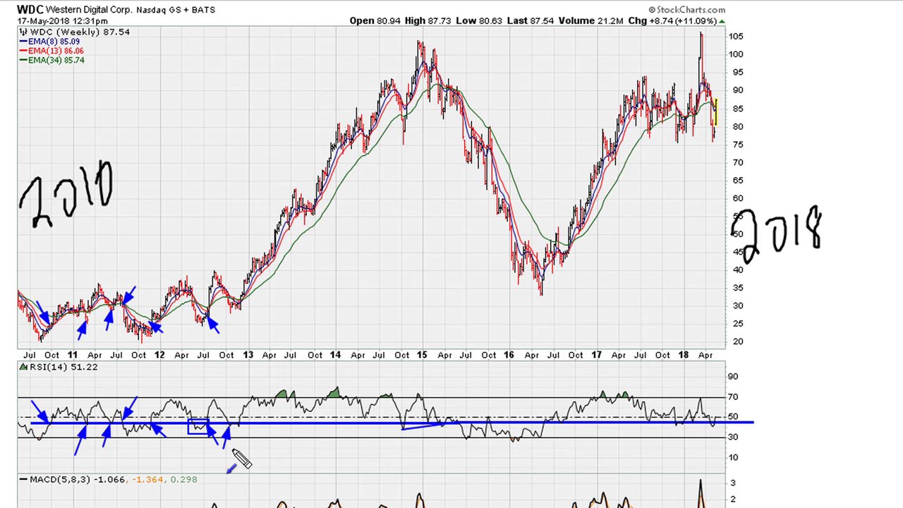
pyautogui.moveTo(228, 333)
pyautogui.mouseDown()
pyautogui.moveTo(232, 308)
pyautogui.moveTo(240, 310)
pyautogui.mouseUp()
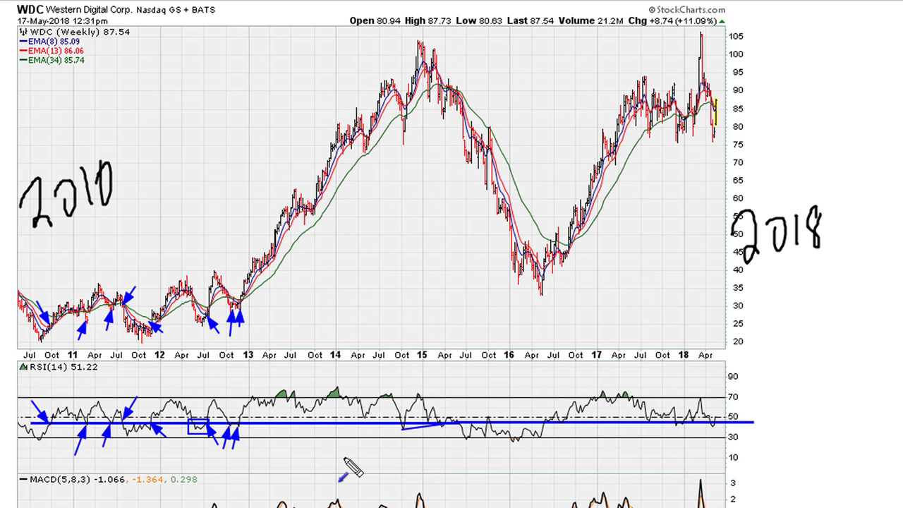
# Draw blue boxes around the Oct '14 RSI dip, the Oct '14 price dip, and the Apr '15 RSI dip.
pyautogui.moveTo(396, 419); pyautogui.dragTo(412, 432)
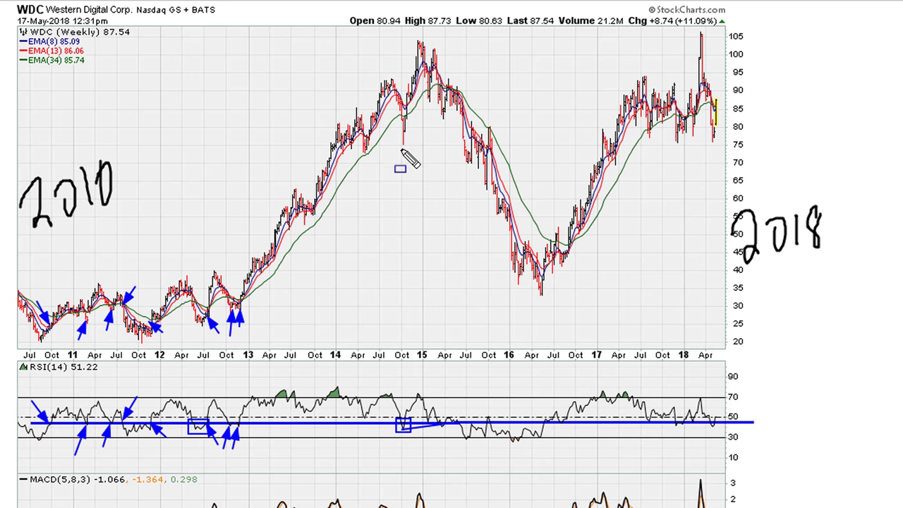
pyautogui.moveTo(397, 120); pyautogui.dragTo(414, 136)
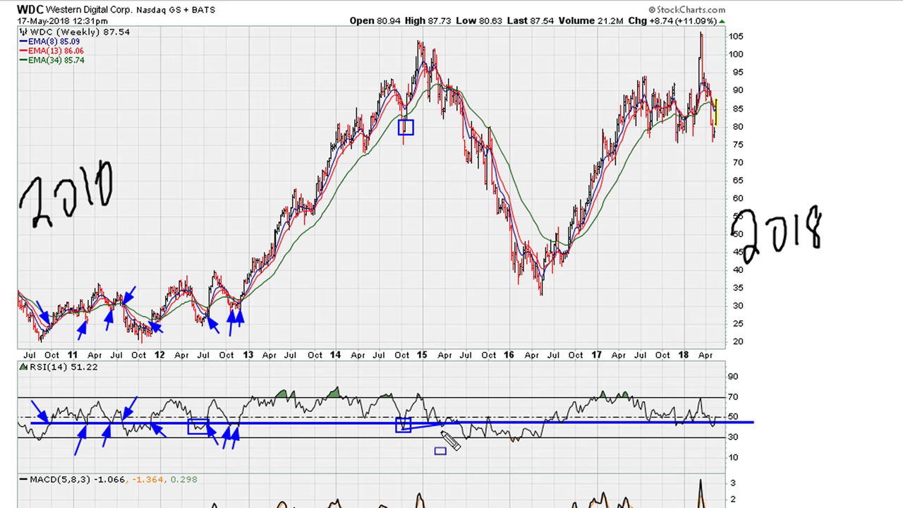
pyautogui.moveTo(450, 418); pyautogui.dragTo(463, 430)
# In red, connect the two RSI boxes, mark the mid-2015 top with an X, and add a downward arrow.
pyautogui.moveTo(403, 428); pyautogui.dragTo(456, 424)
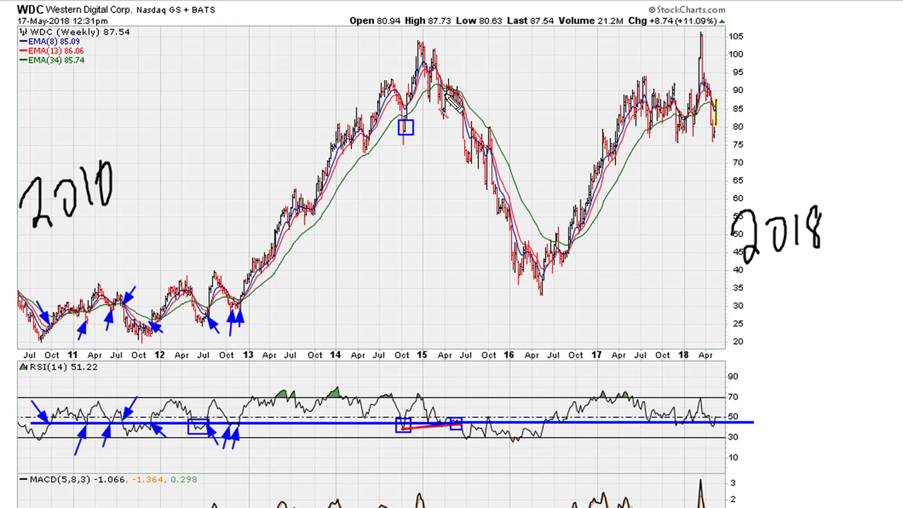
pyautogui.moveTo(454, 93)
pyautogui.mouseDown()
pyautogui.moveTo(470, 112)
pyautogui.moveTo(452, 113)
pyautogui.moveTo(473, 164)
pyautogui.mouseUp()
pyautogui.moveTo(470, 186); pyautogui.dragTo(478, 195)
pyautogui.moveTo(473, 164); pyautogui.dragTo(477, 192)
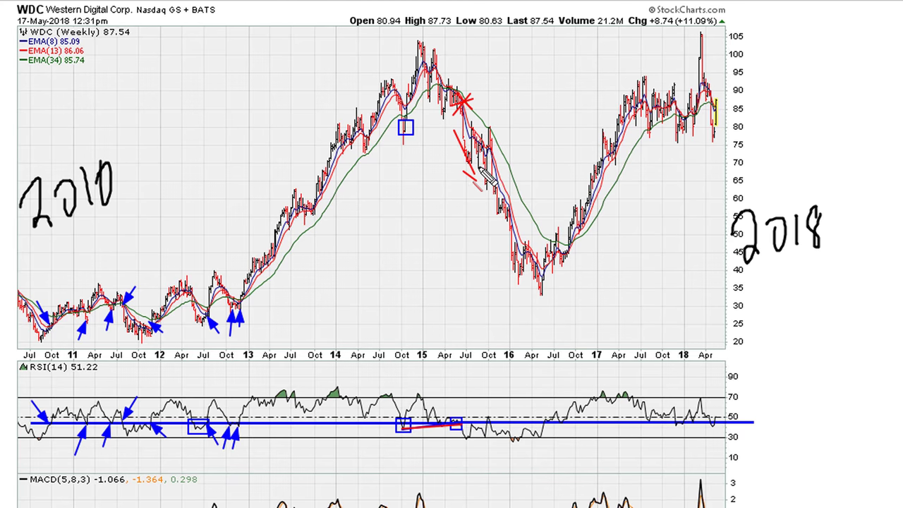